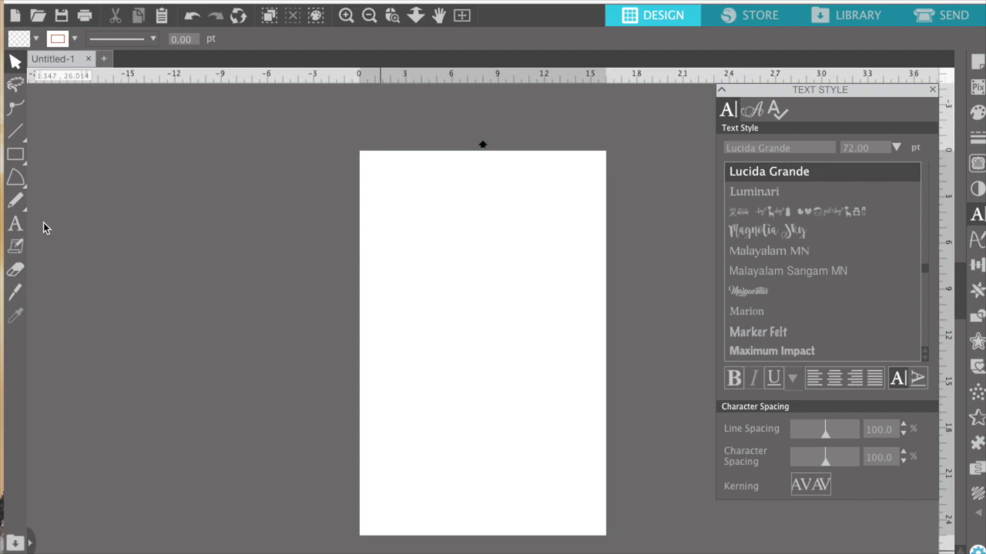
Step: Add the text 'Bride' near the top-left of the page
click(16, 223)
click(405, 201)
text(B)
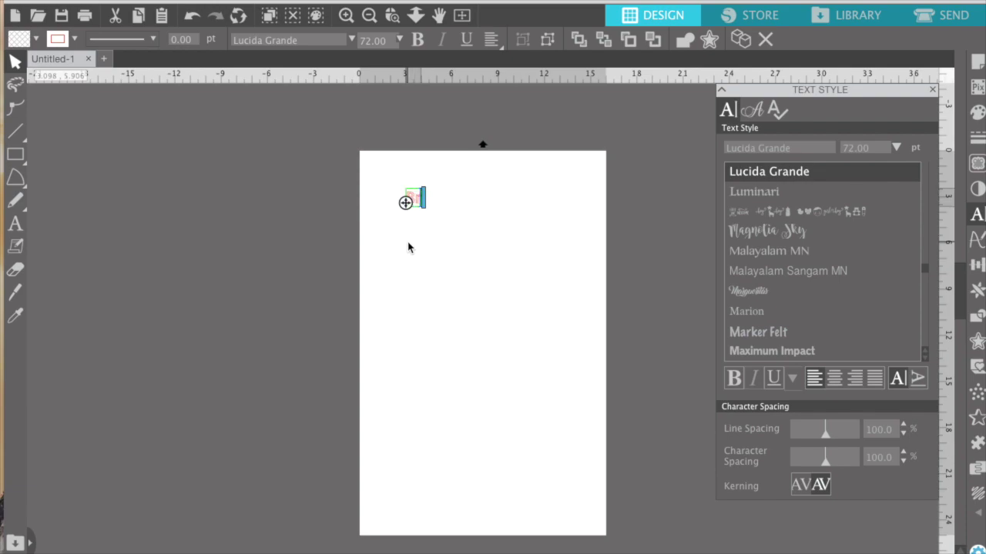
text(ride)
click(416, 252)
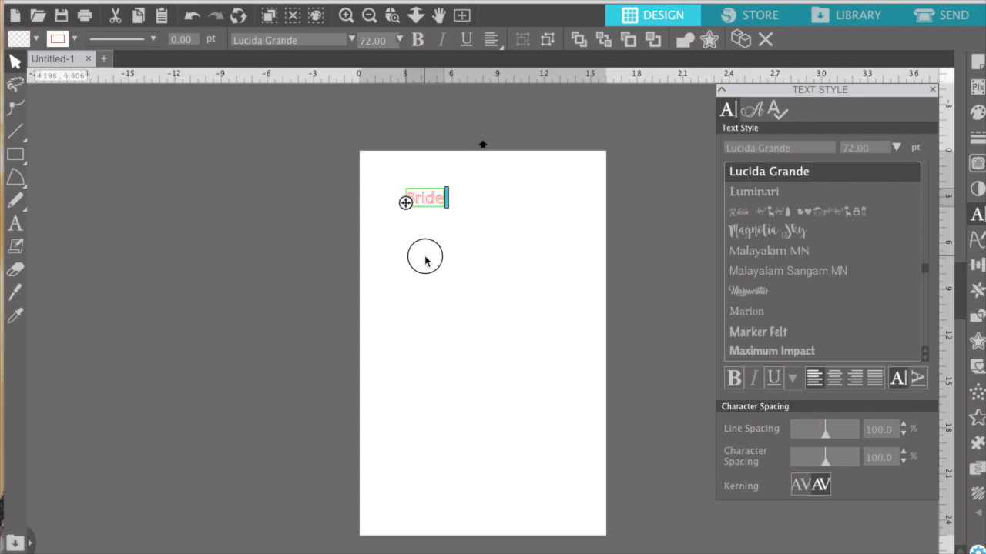
Step: Change the Bride text's font to Starfish
click(422, 200)
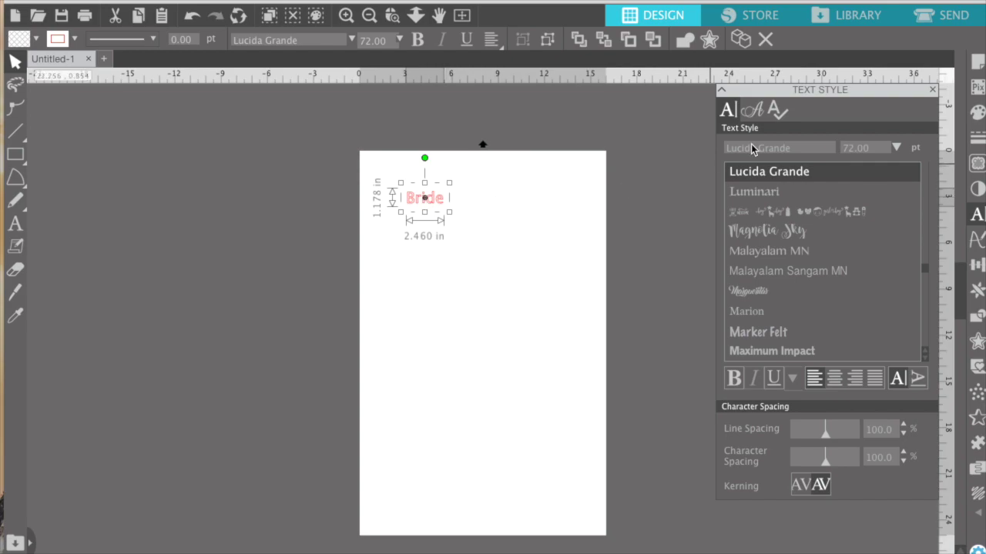
drag(798, 147, 719, 138)
text(st)
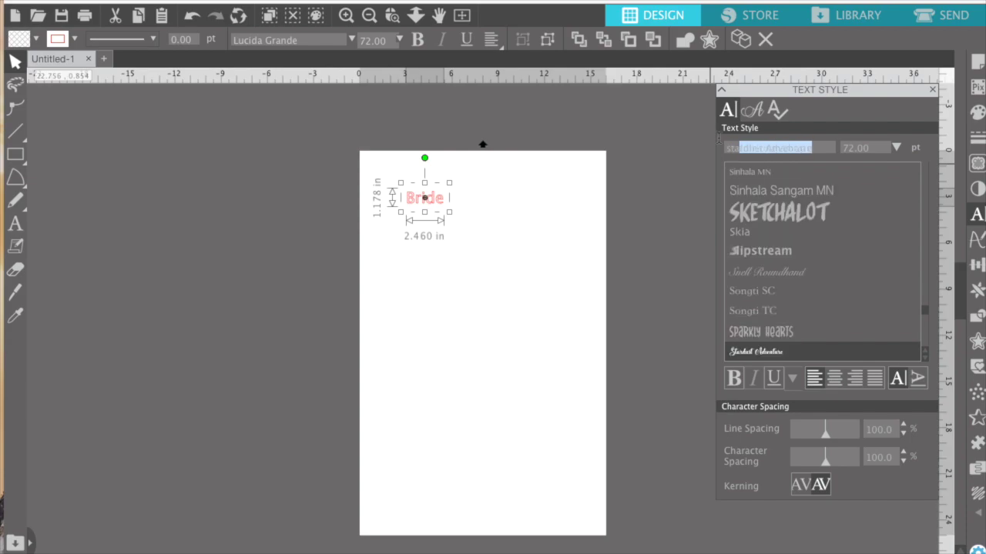
text(arfish)
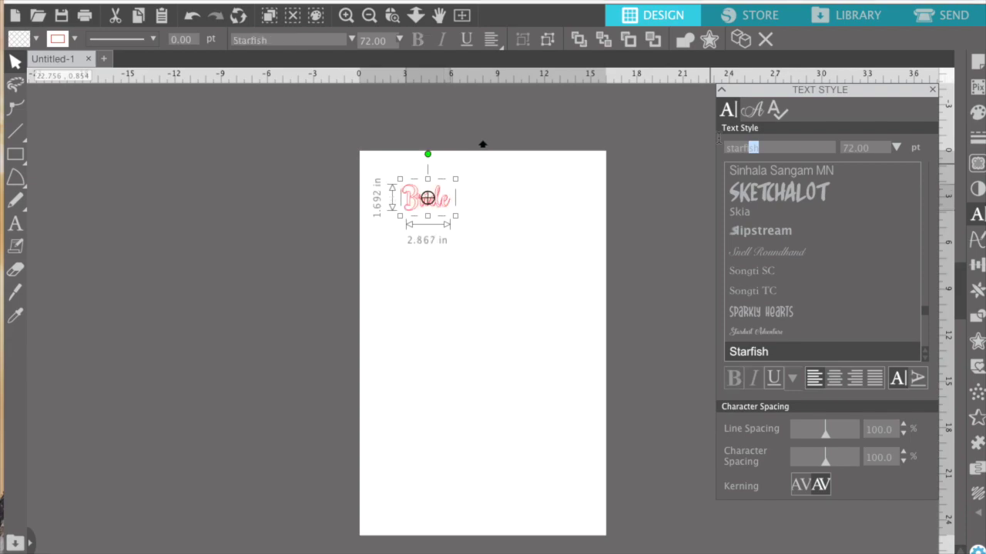
Step: Enlarge Bride to about 8.0 × 4.7 inches (200.94 pt)
drag(456, 218, 536, 265)
click(552, 252)
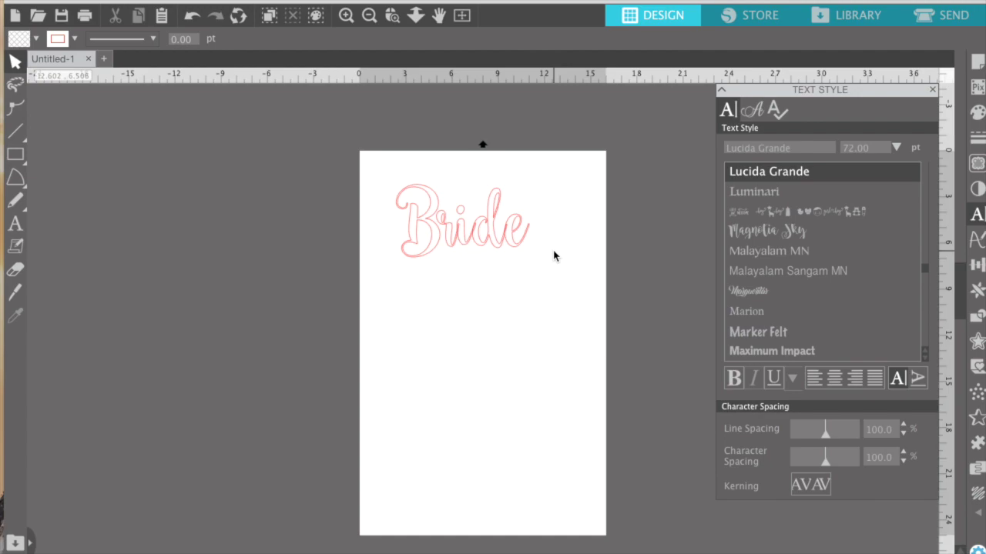
click(445, 237)
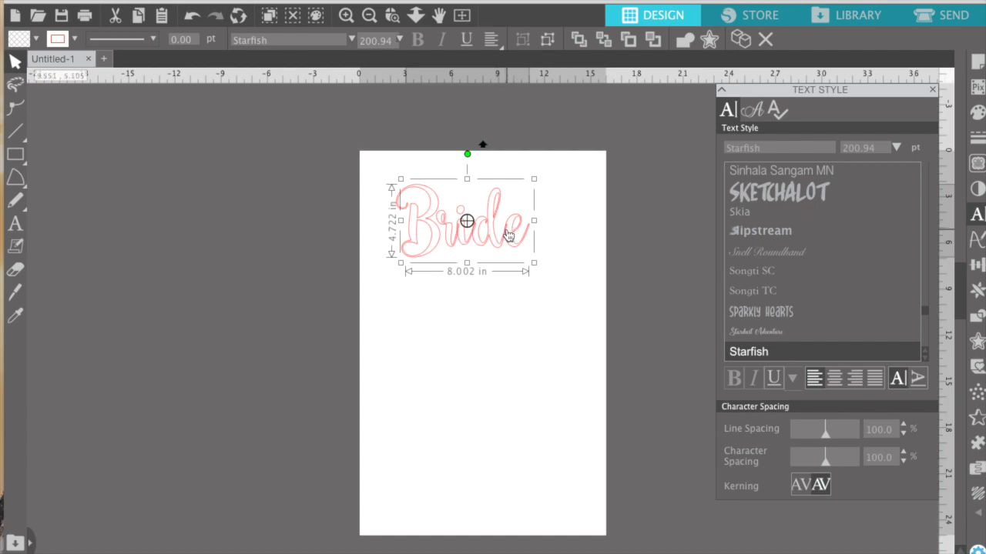
Step: Weld the Bride script letters into one shape and group them
right_click(424, 221)
click(477, 413)
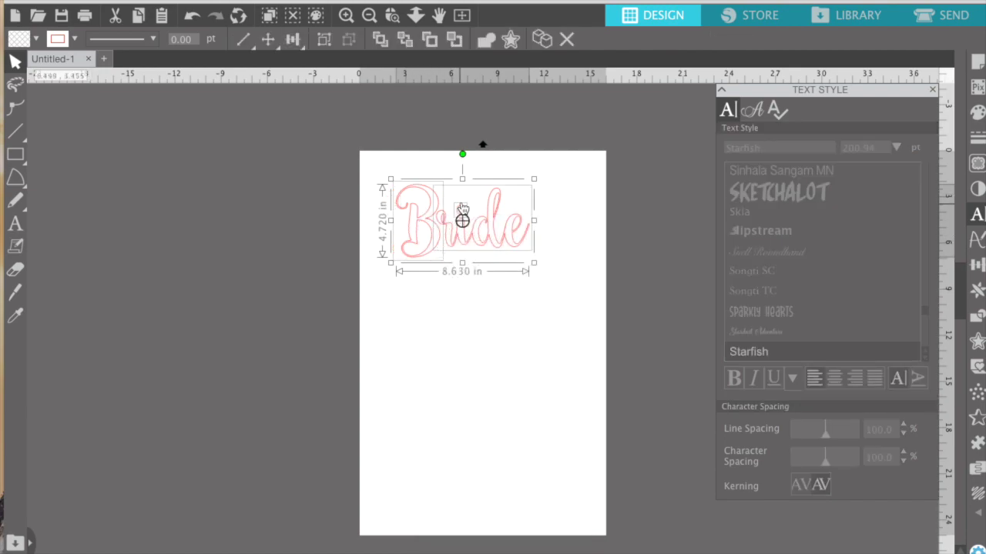
right_click(426, 234)
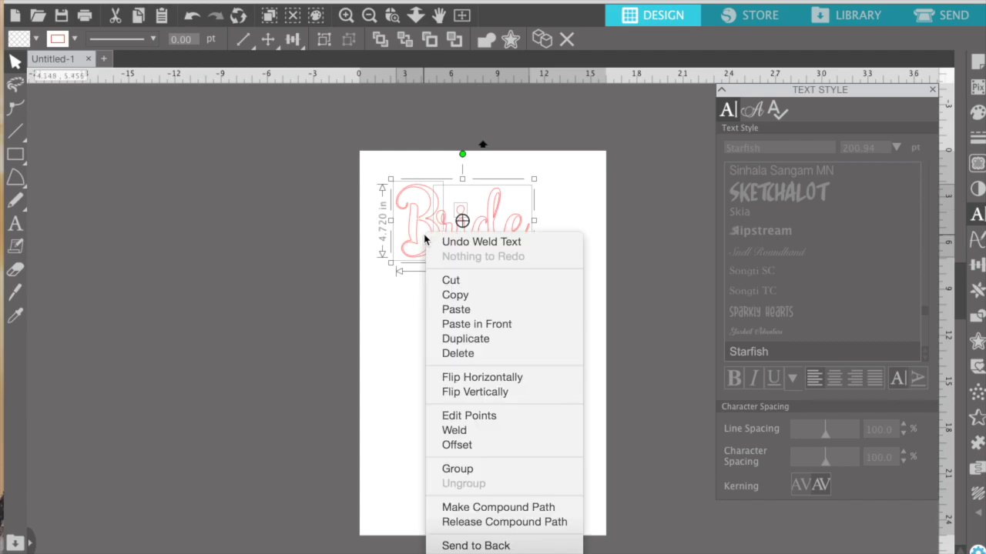
click(453, 469)
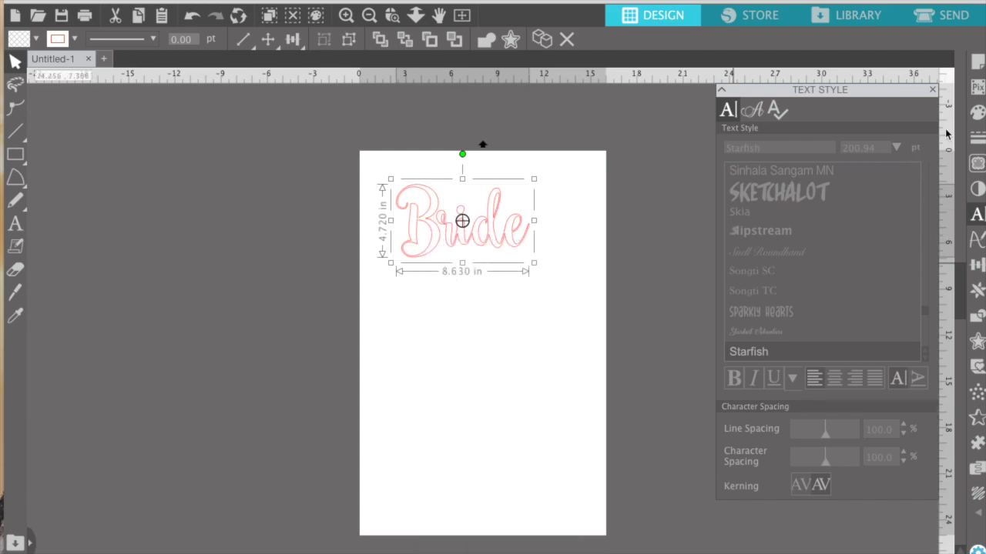
Step: Fill the Bride lettering with purple
click(977, 114)
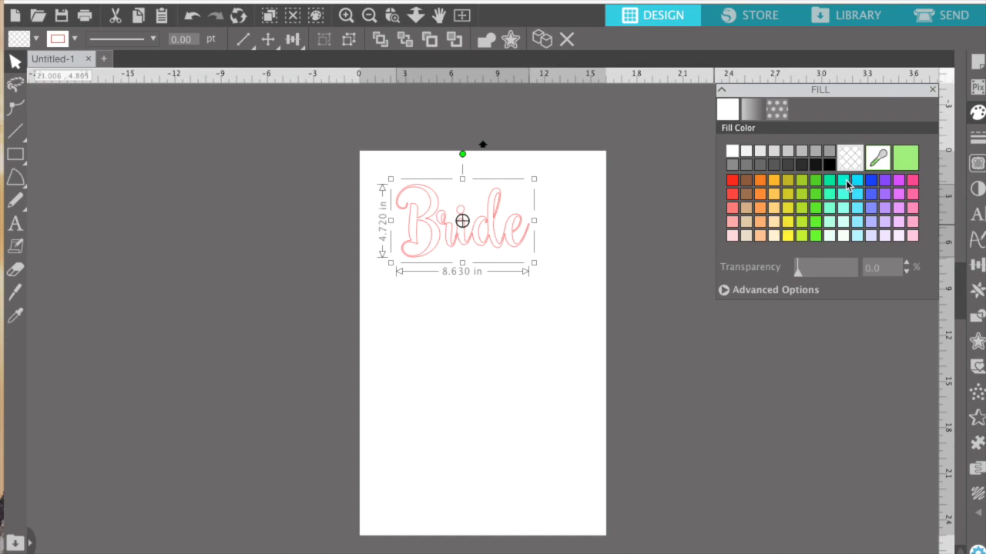
click(884, 180)
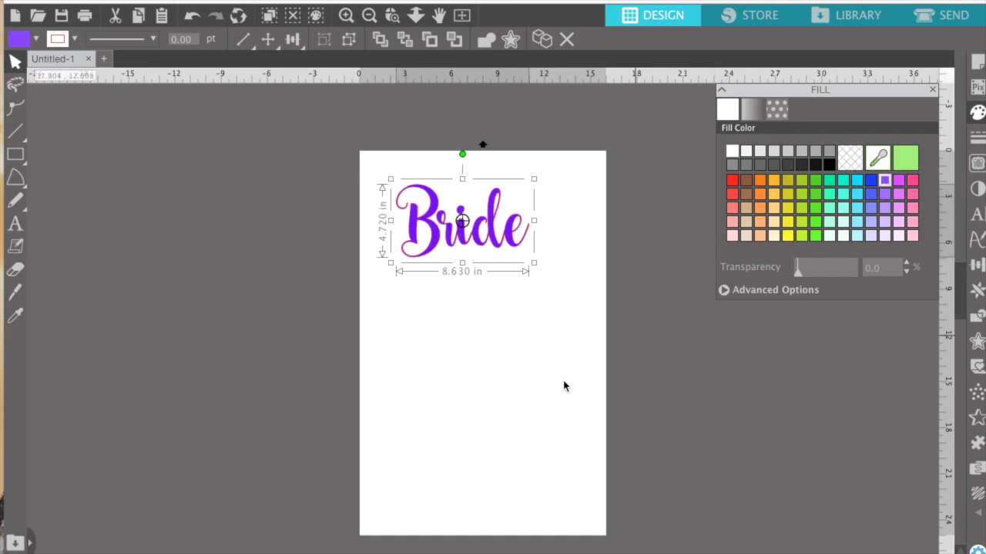
click(495, 341)
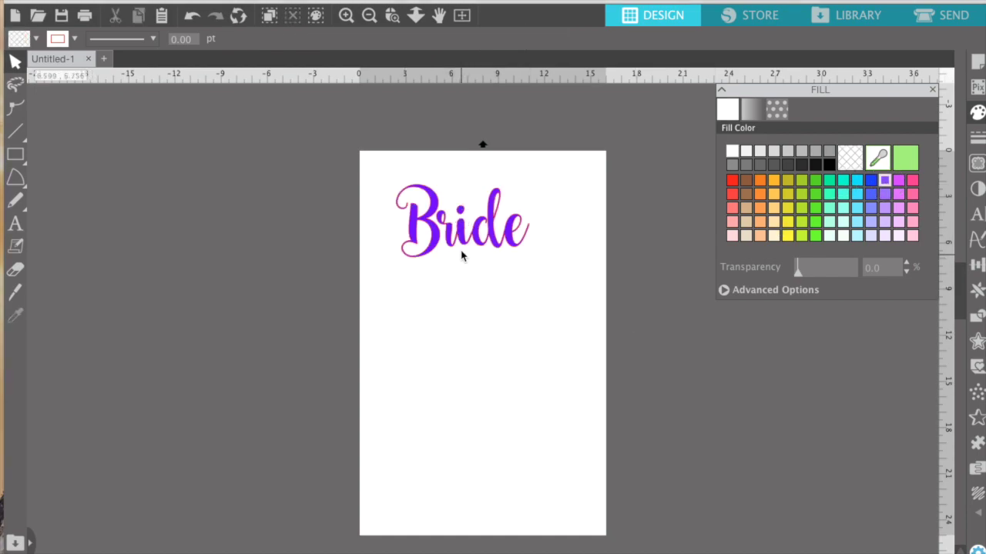
Step: Scale Bride down to about 5.9 × 3.2 inches and position it near the page top
drag(462, 244, 439, 231)
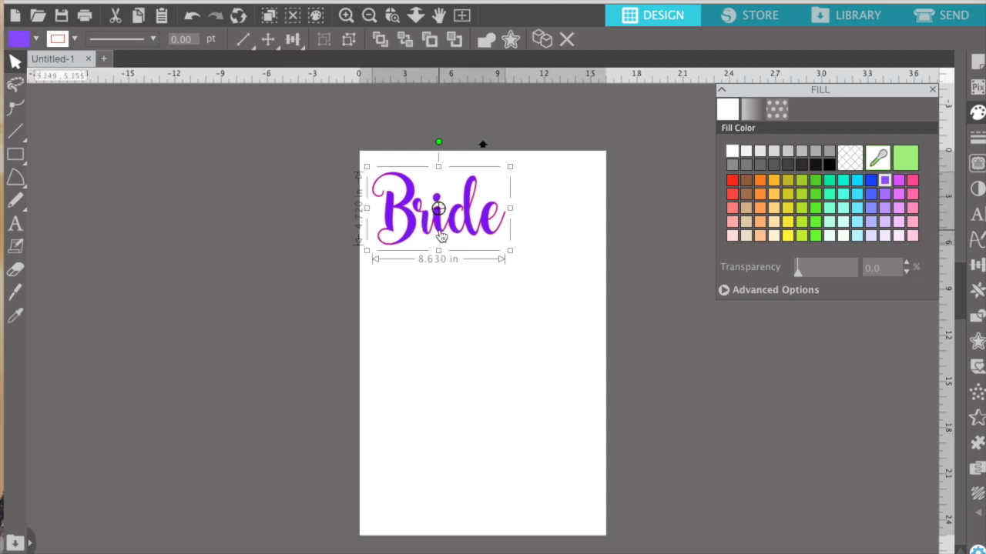
drag(440, 233, 449, 231)
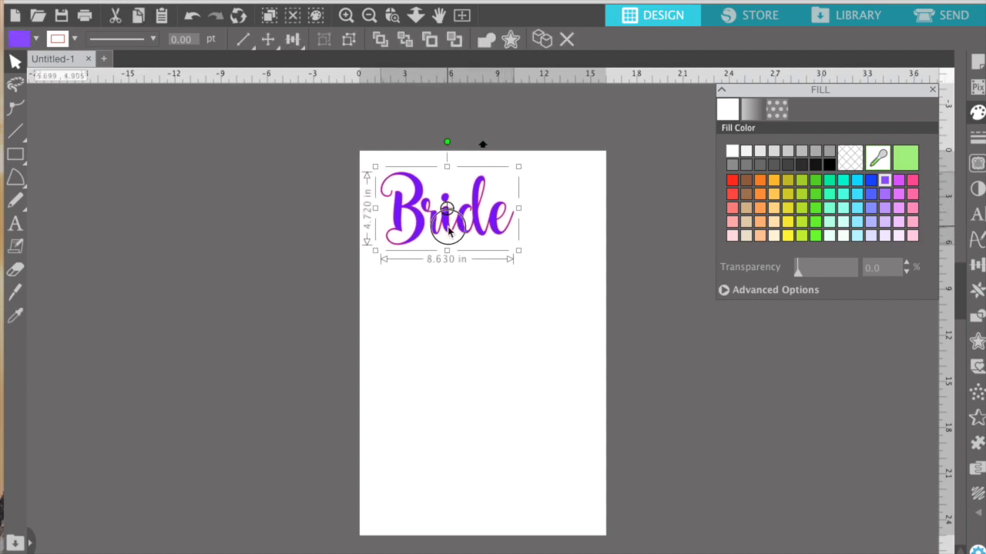
drag(519, 250, 465, 199)
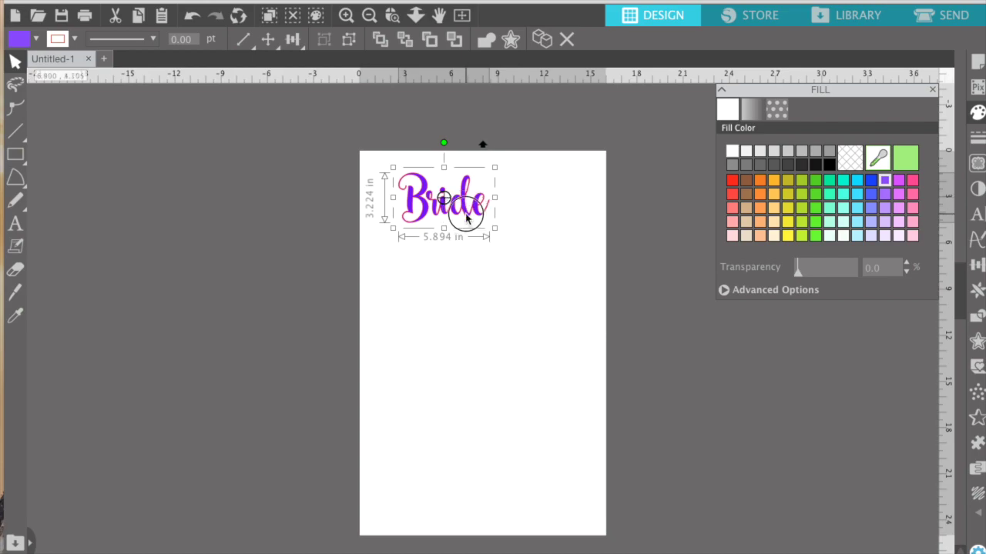
drag(467, 220, 464, 219)
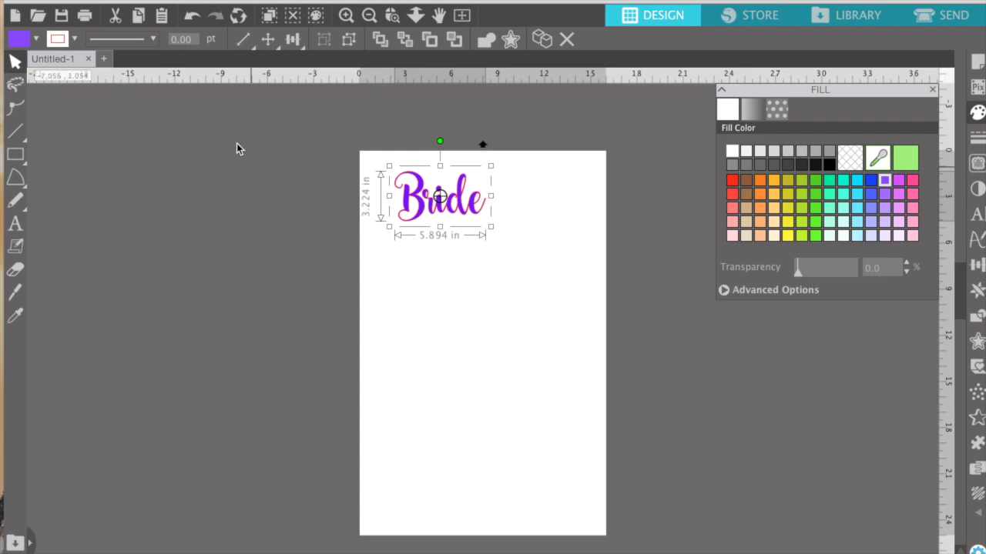
click(154, 0)
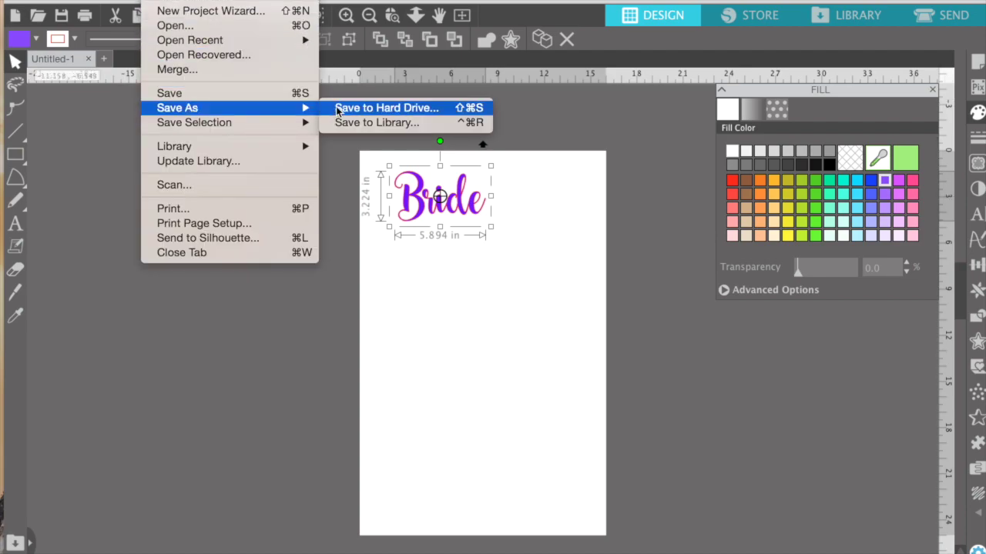
Step: Save the design in SVG format as Bride.svg, replacing the existing Desktop copy
click(337, 107)
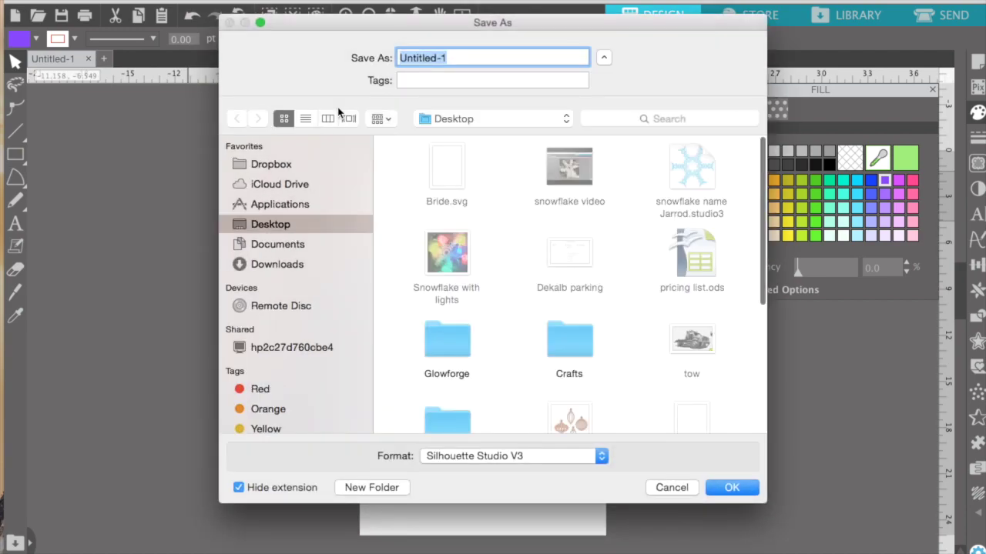
text(Bride)
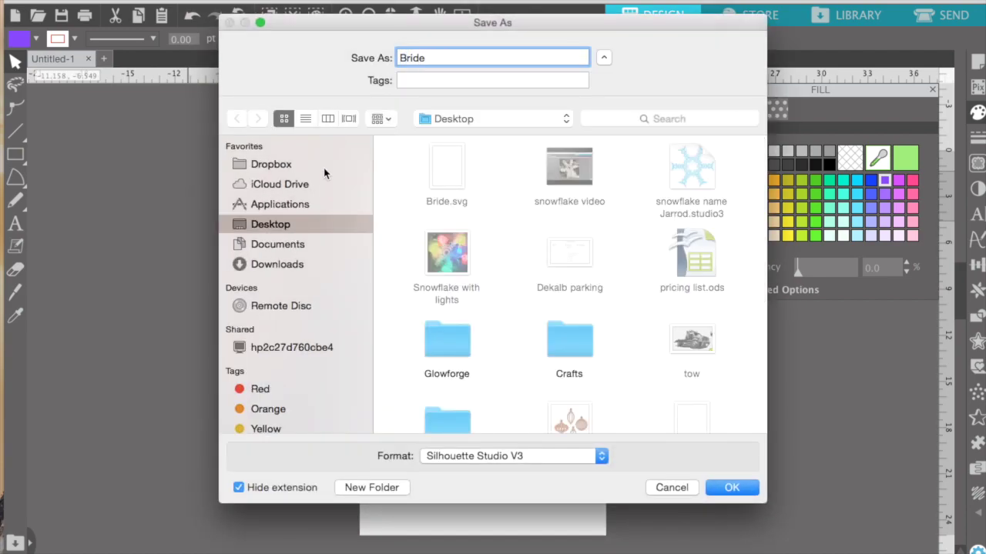
click(490, 456)
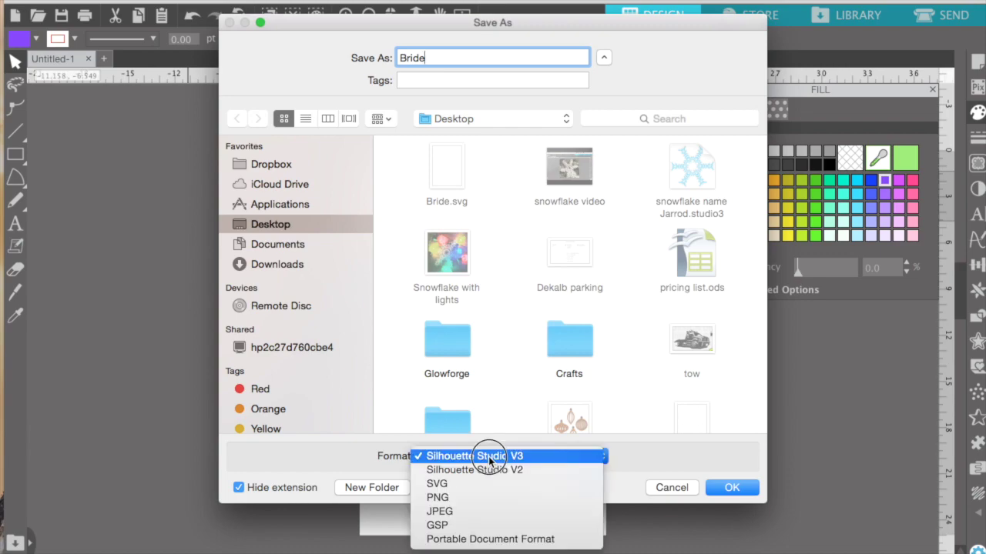
click(438, 485)
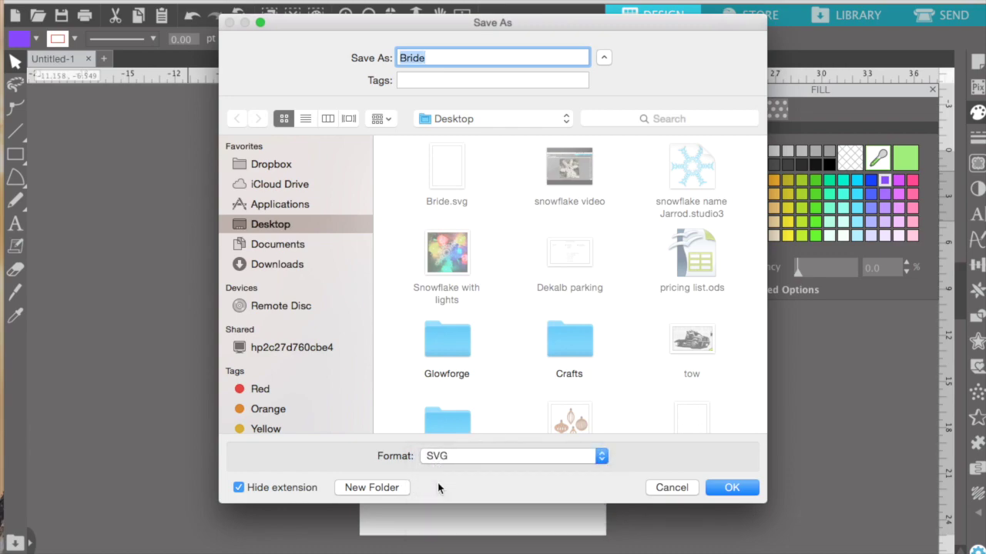
click(730, 488)
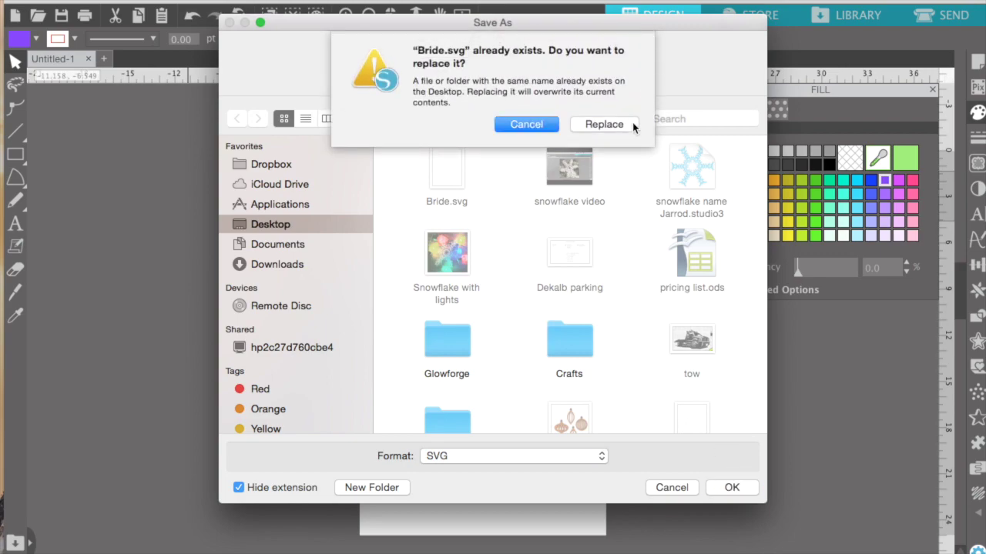
click(602, 125)
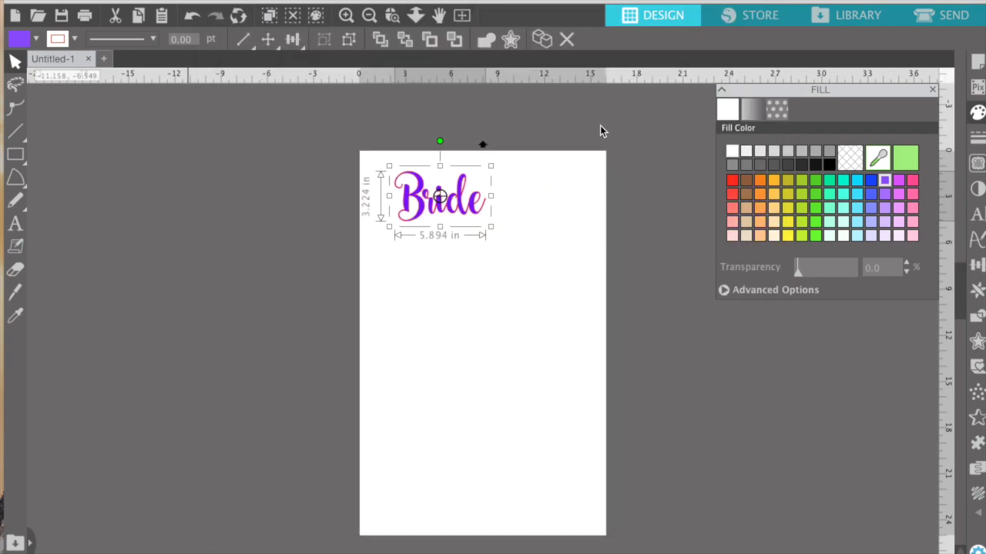
key(super+Tab)
Step: Open the Bride design from the Glowforge Design Library into the editor over the hanger
drag(319, 11, 344, 5)
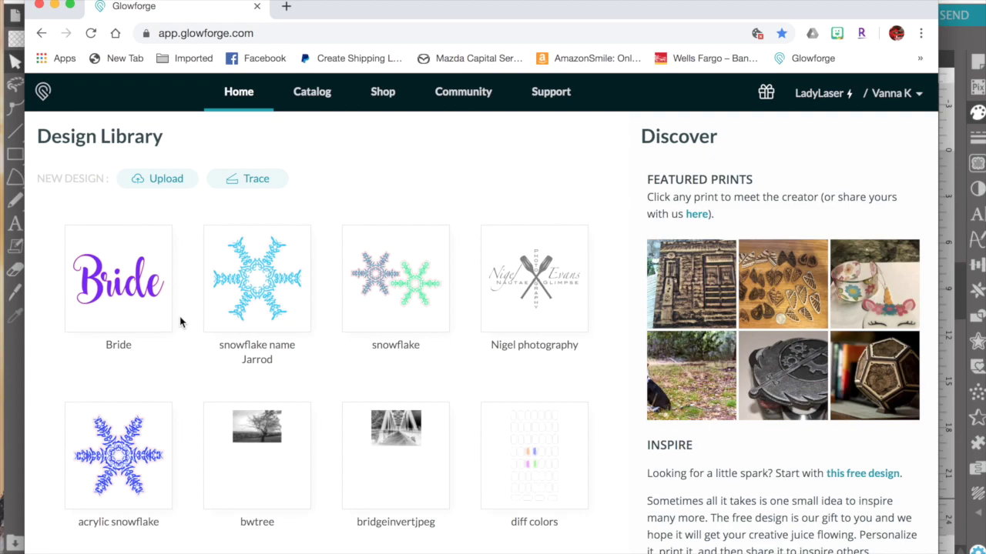
click(164, 187)
click(255, 188)
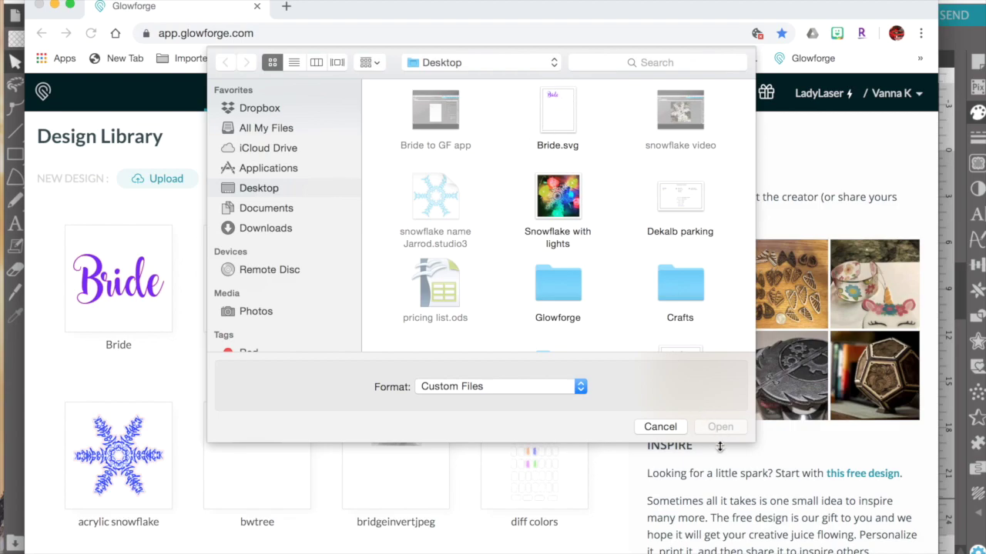
click(647, 428)
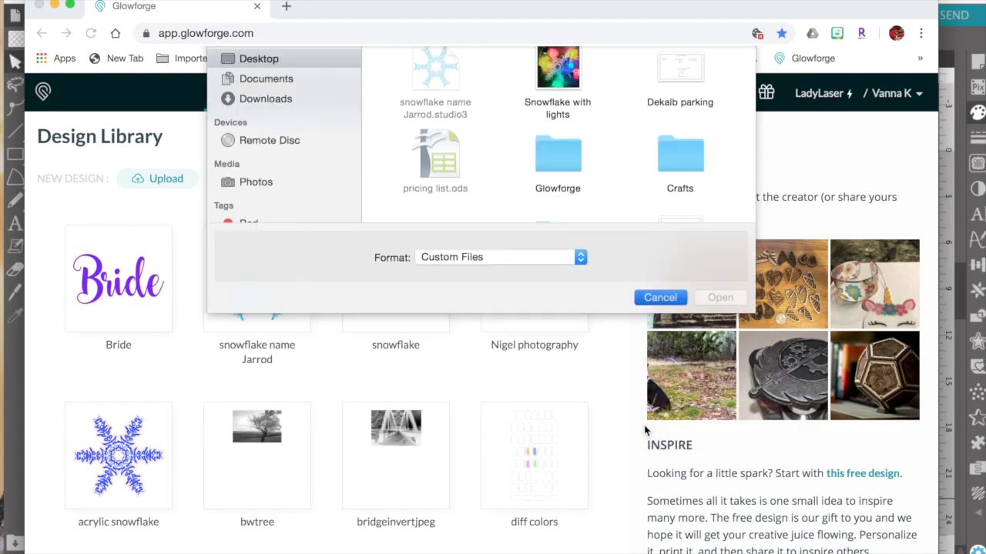
click(117, 281)
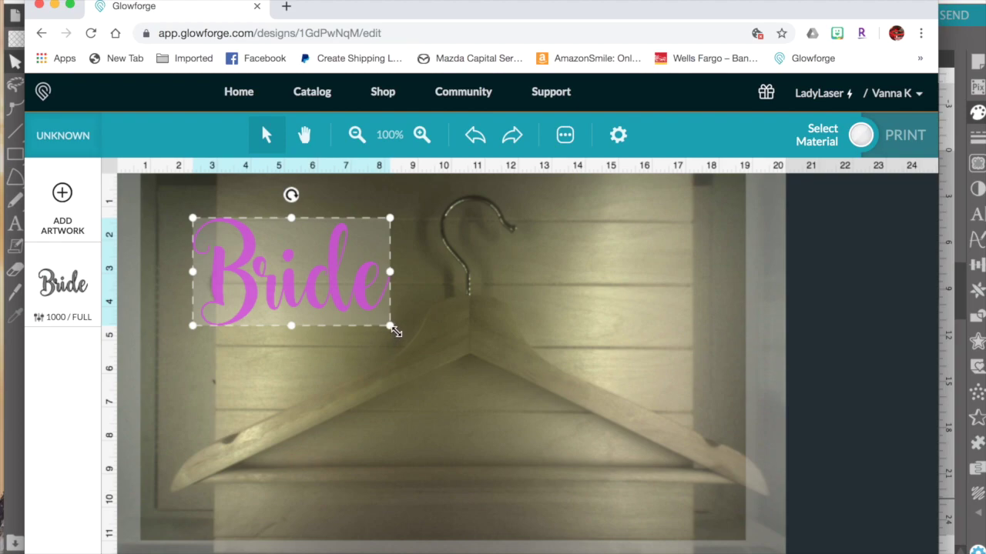
Step: Shrink the Bride artwork and centre it on the hanger just below the hook, zoomed to 200%
drag(392, 330, 273, 262)
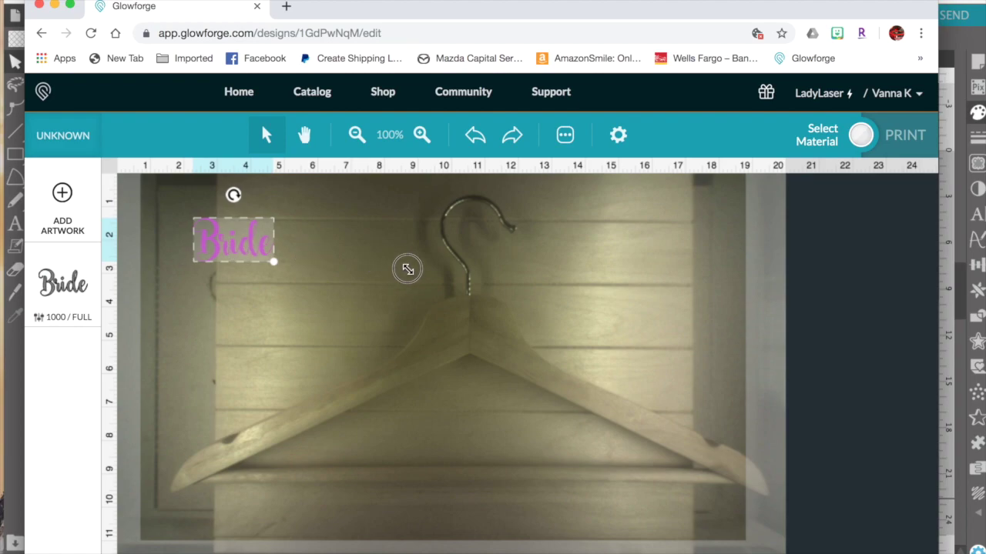
drag(407, 269, 481, 312)
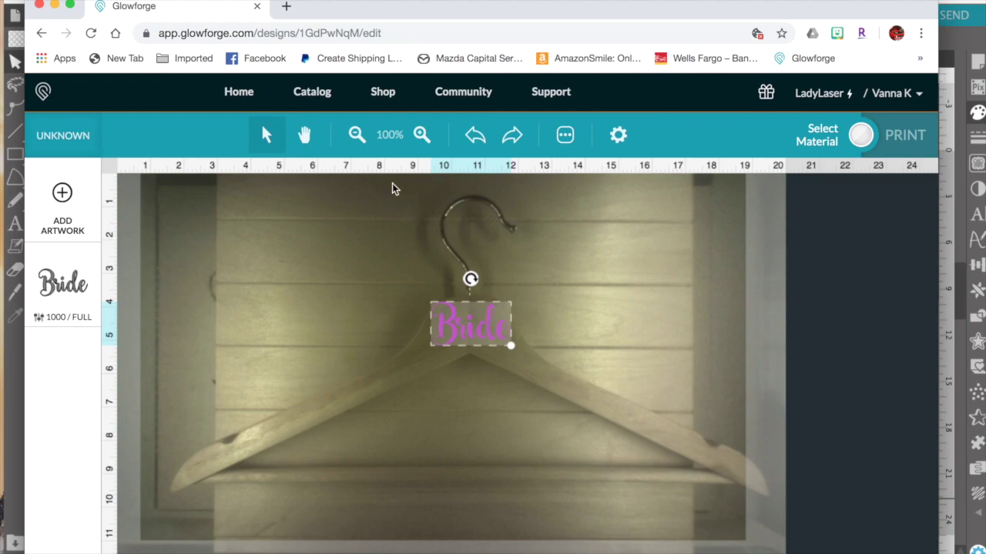
click(420, 134)
click(419, 134)
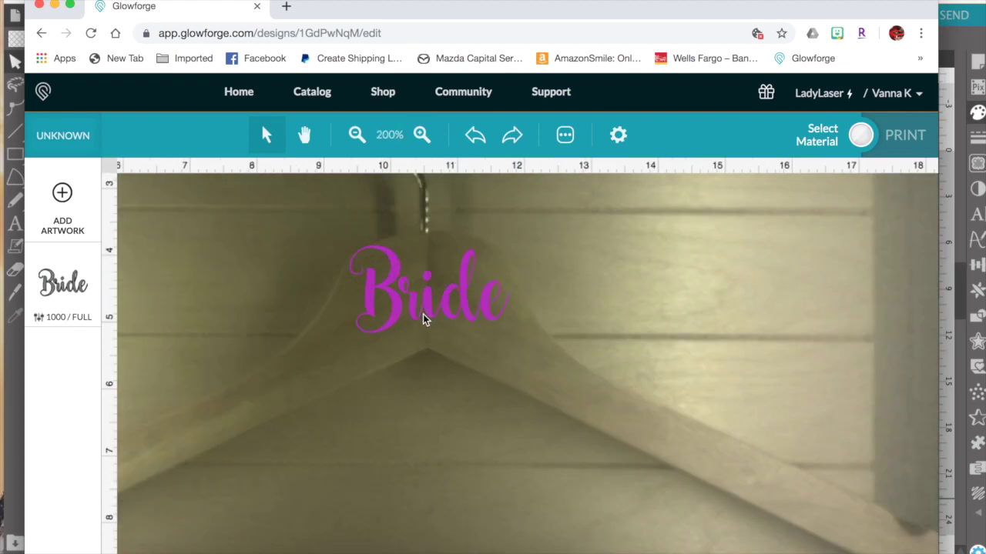
click(503, 266)
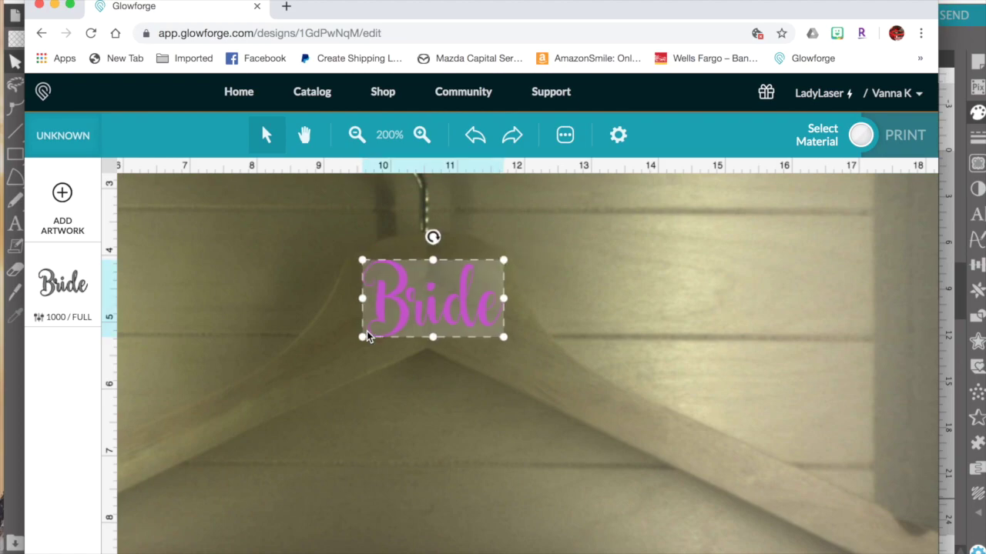
click(579, 254)
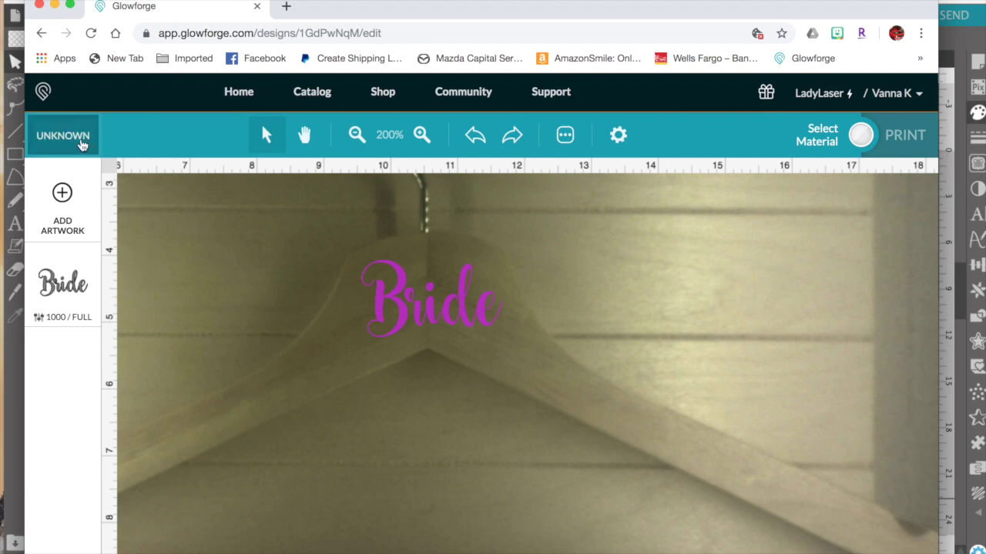
Step: Set the material to Medium Draftboard
click(82, 143)
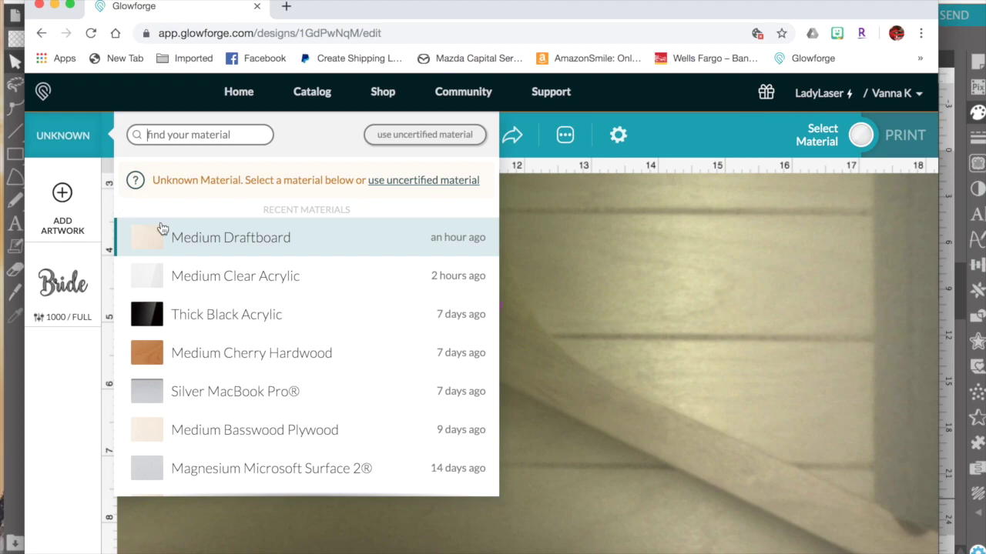
mouse_move(169, 248)
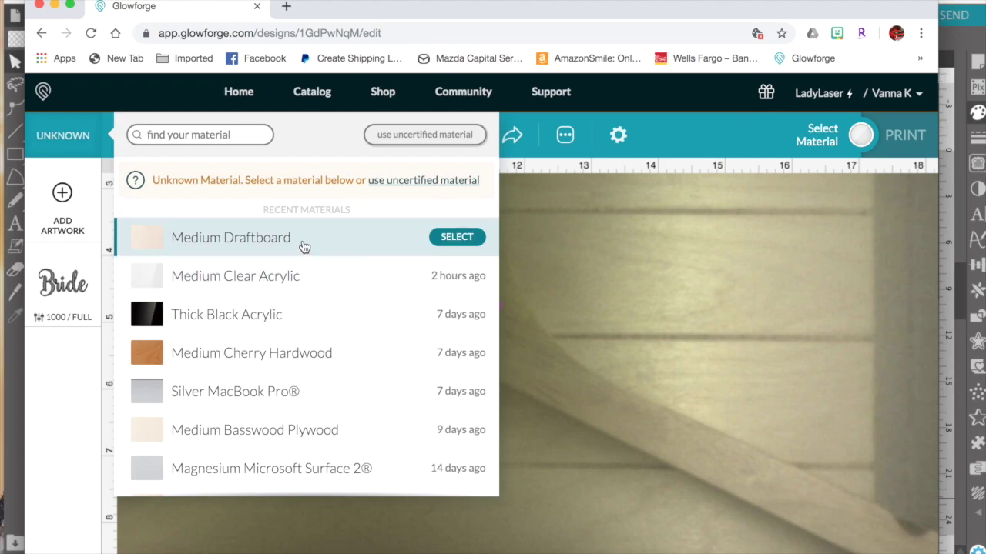
click(455, 240)
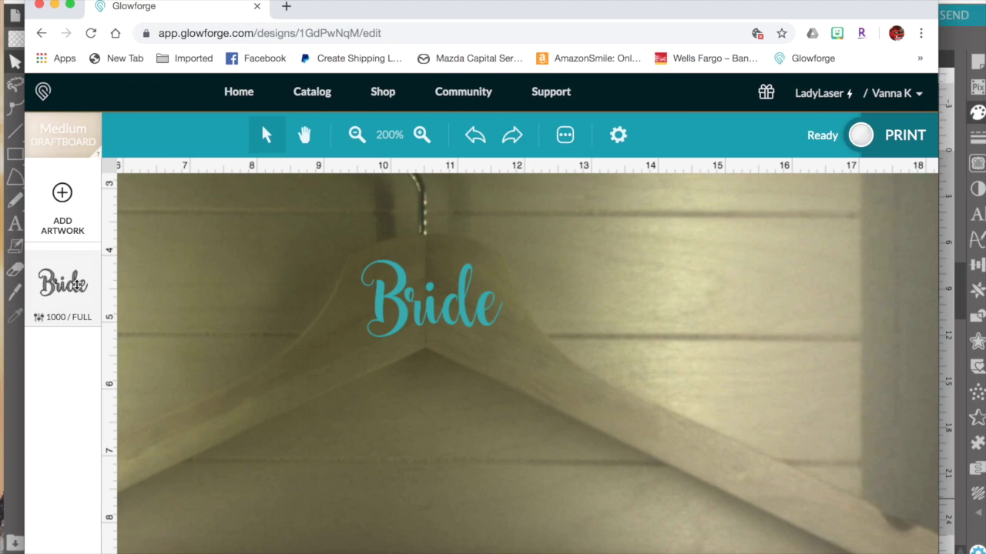
Step: Engrave Bride with the SD Graphic preset and a 0.207 in focus height
click(77, 284)
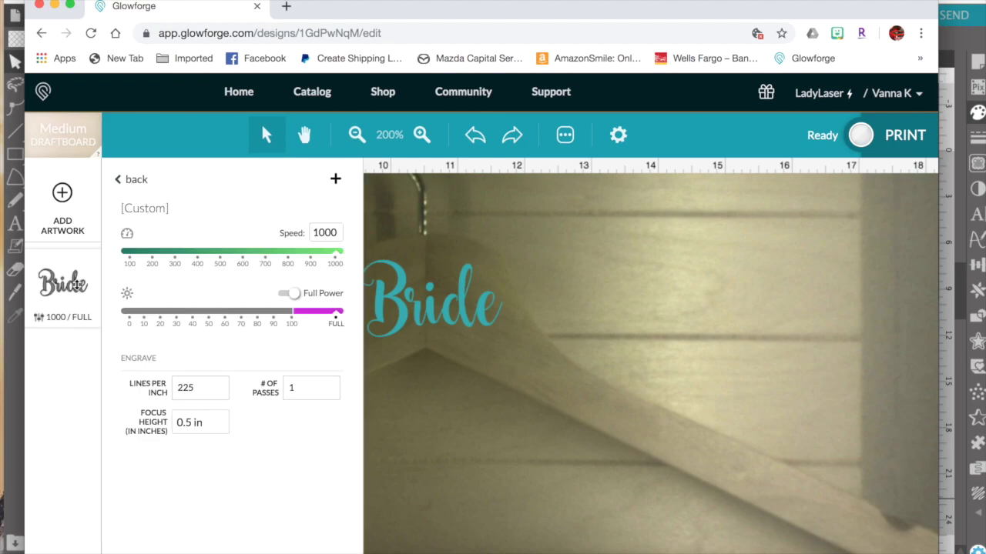
click(130, 182)
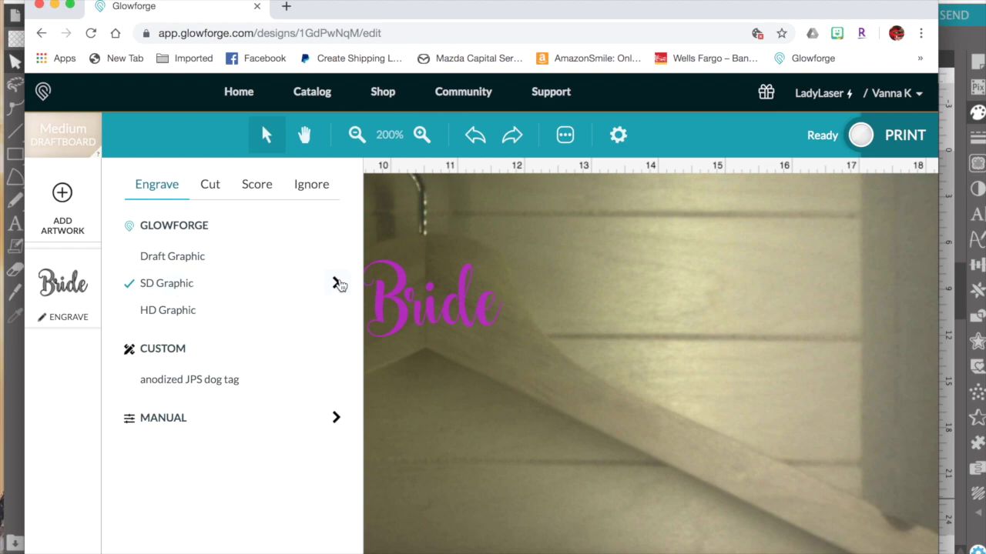
click(335, 282)
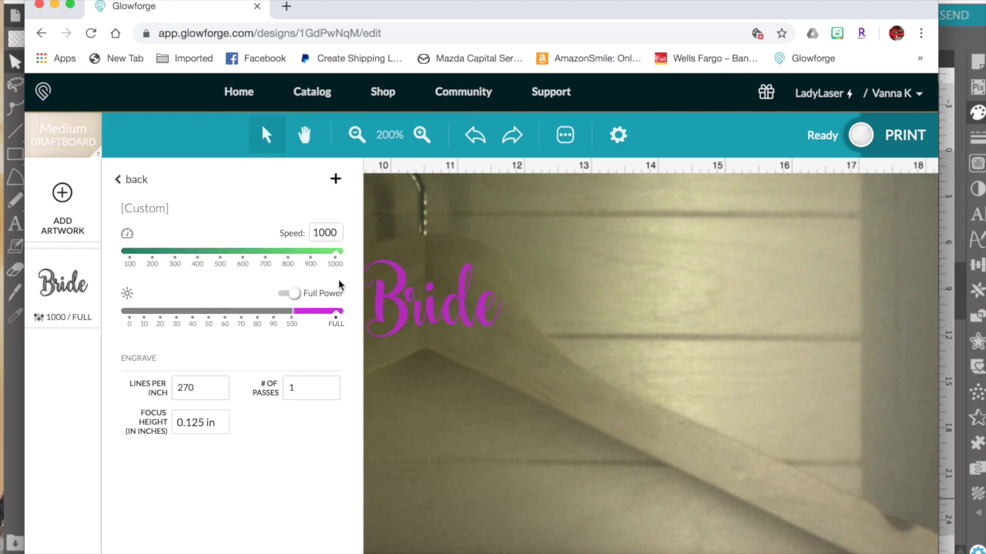
click(201, 422)
key(BackSpace)
key(BackSpace)
key(BackSpace)
text(207)
click(263, 428)
click(226, 423)
click(397, 394)
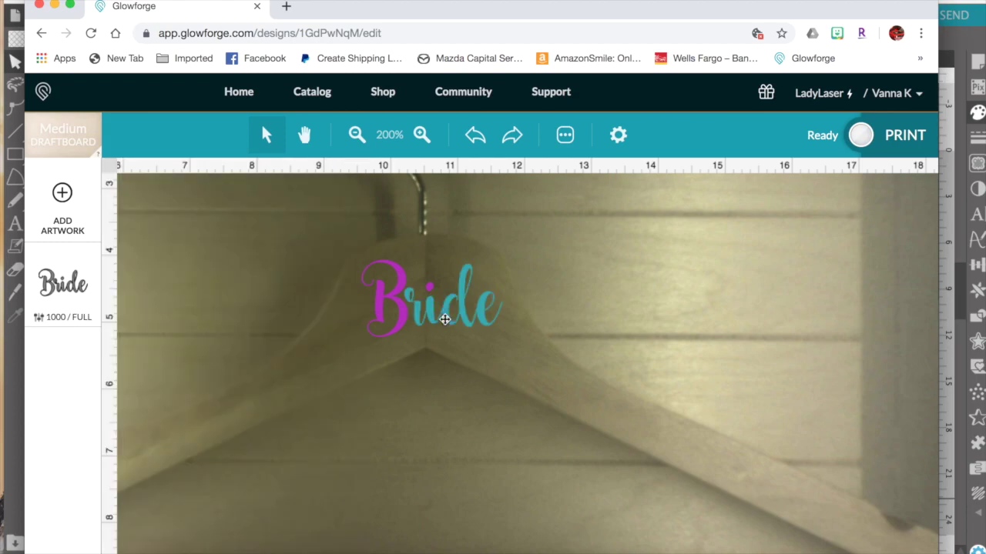
drag(519, 246, 358, 336)
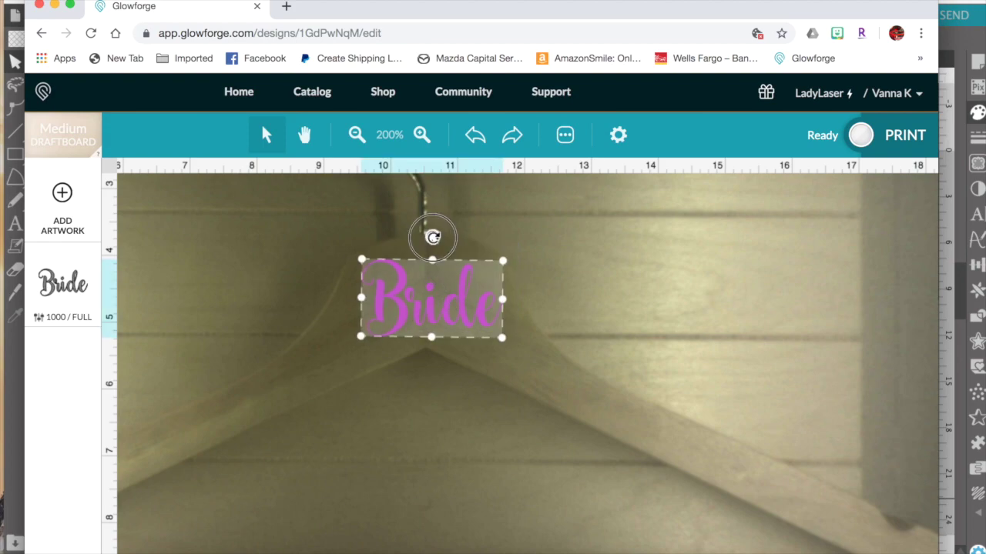
click(523, 231)
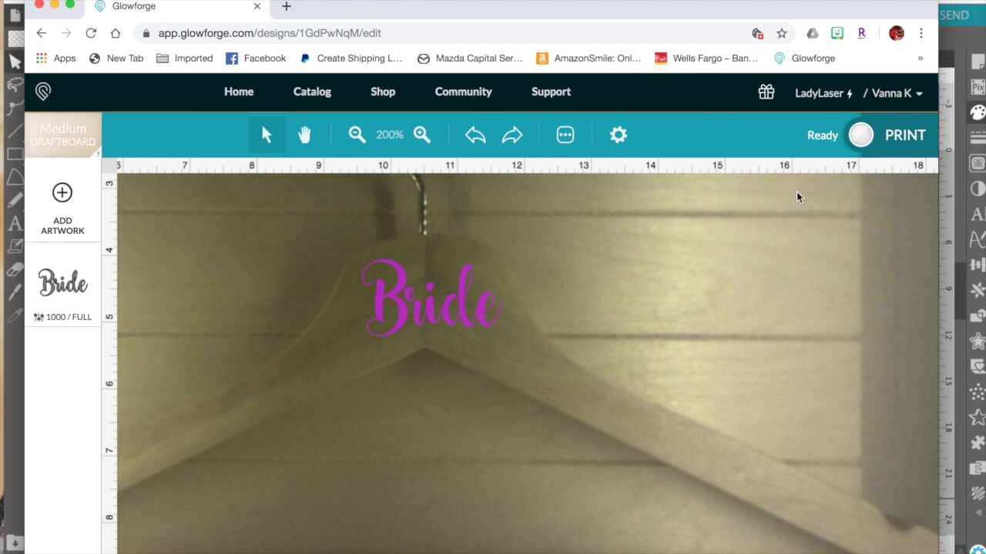
click(859, 137)
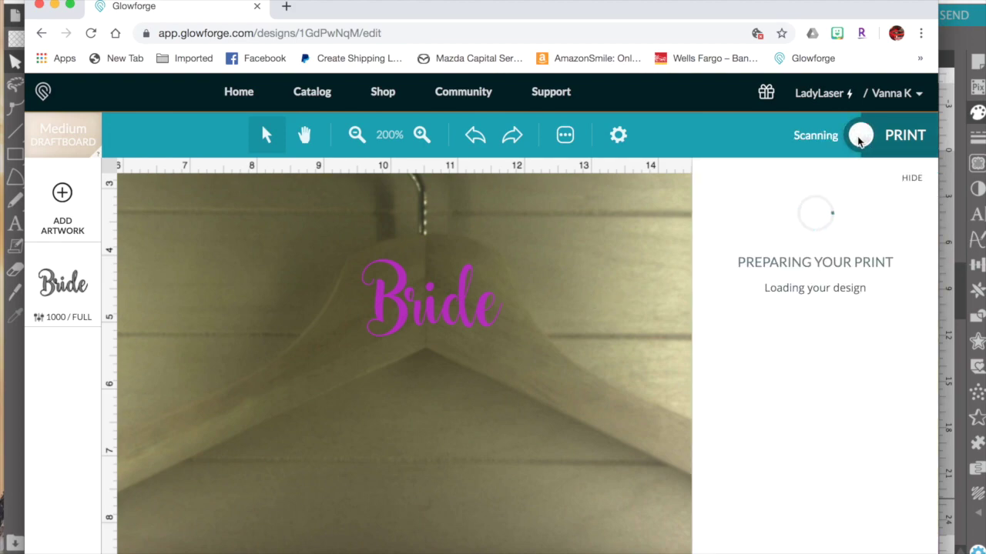